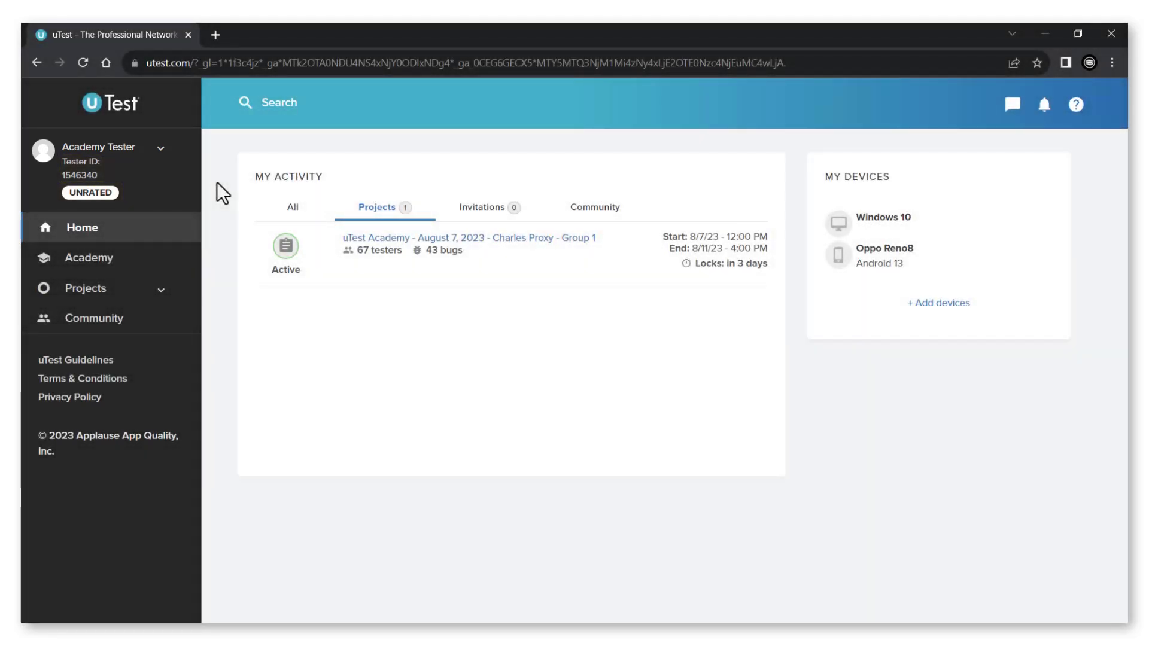
Expand the profile menu next to your name in the dashboard sidebar
click(165, 154)
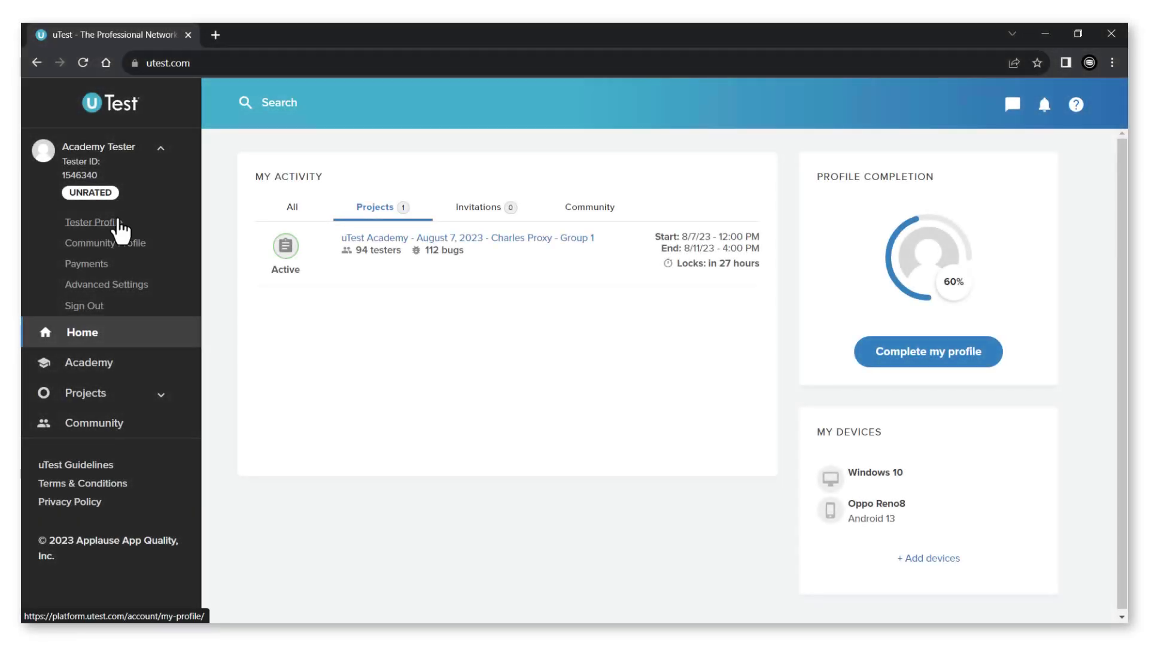
Open Tester Profile and review the location, language, additional info and identification sections
click(120, 233)
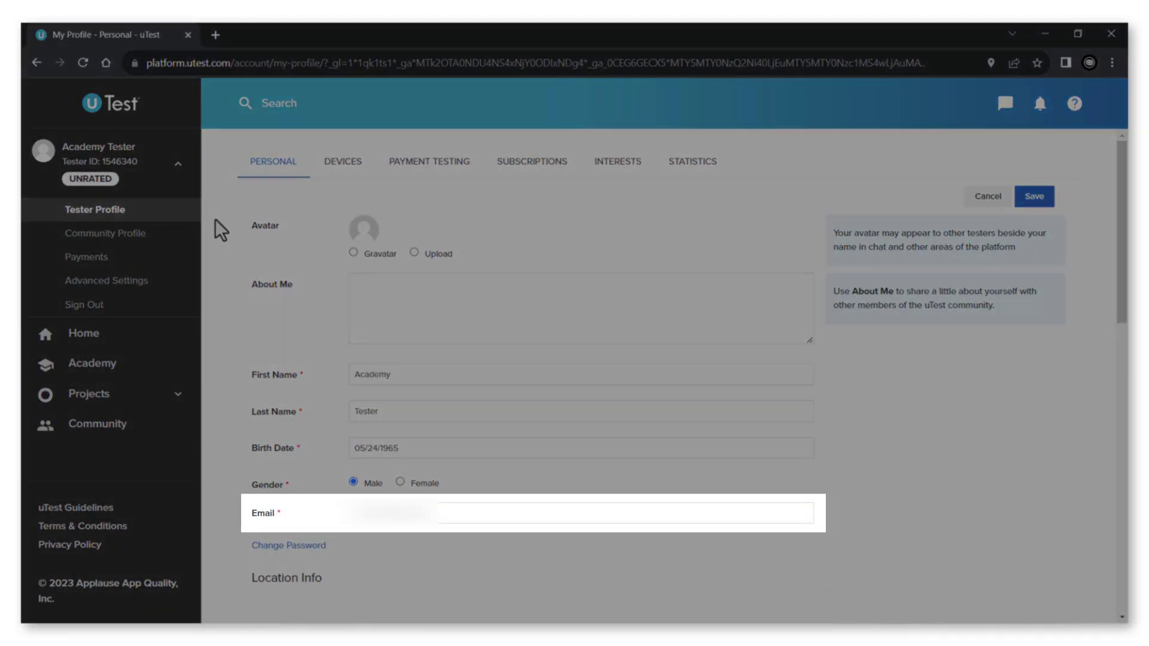
scroll(215, 220, down, 6)
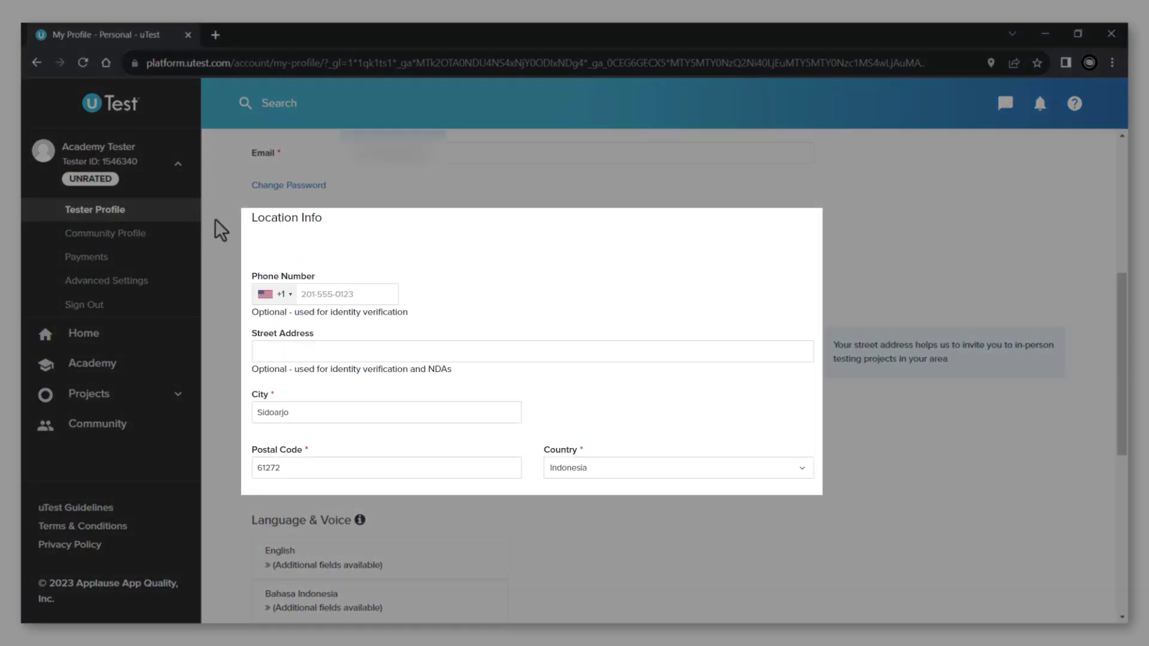
scroll(215, 219, down, 4)
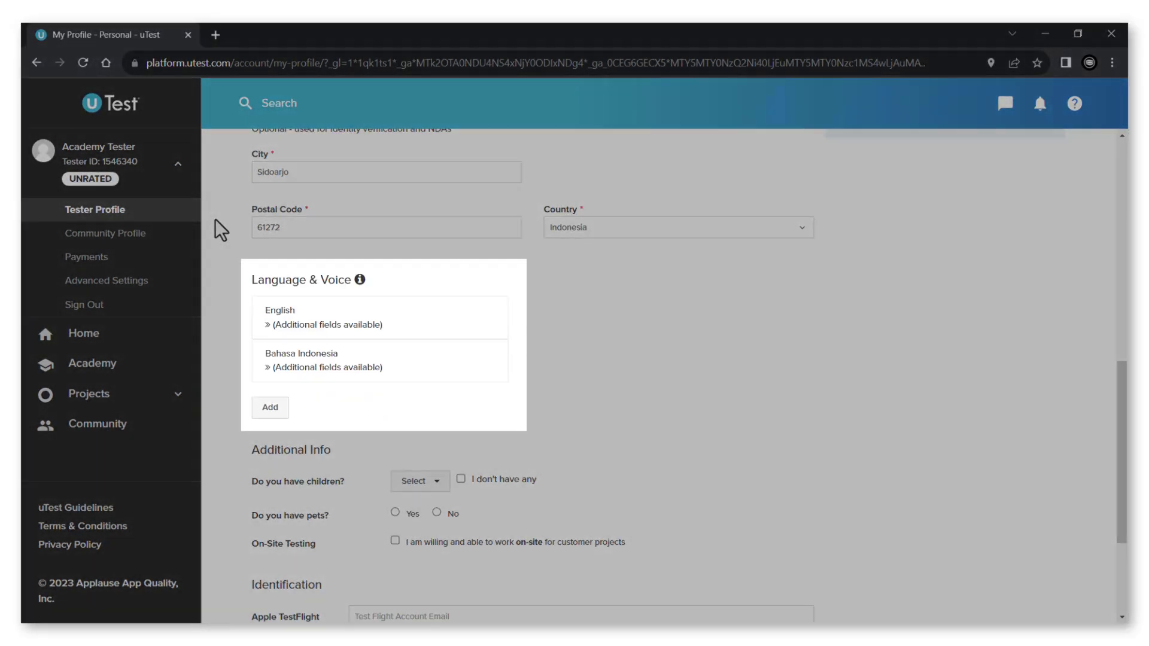
scroll(215, 219, down, 3)
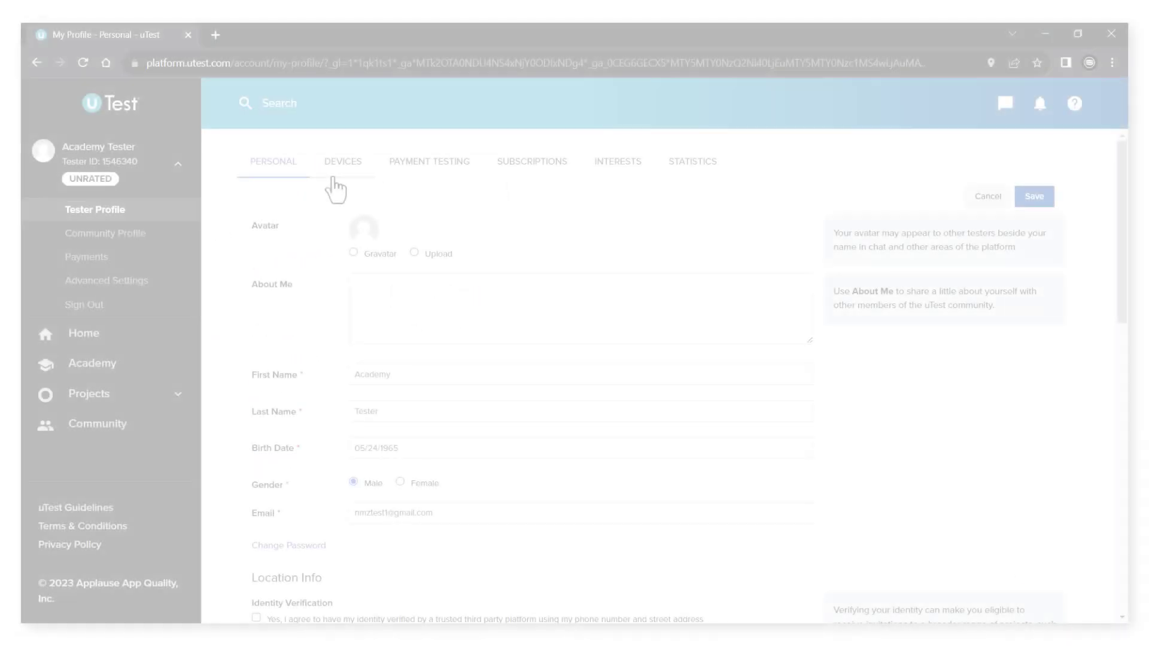
Show the registered devices: Windows 10 under Desktop/Laptop and Oppo Reno8 under Mobile/Tablet
click(334, 180)
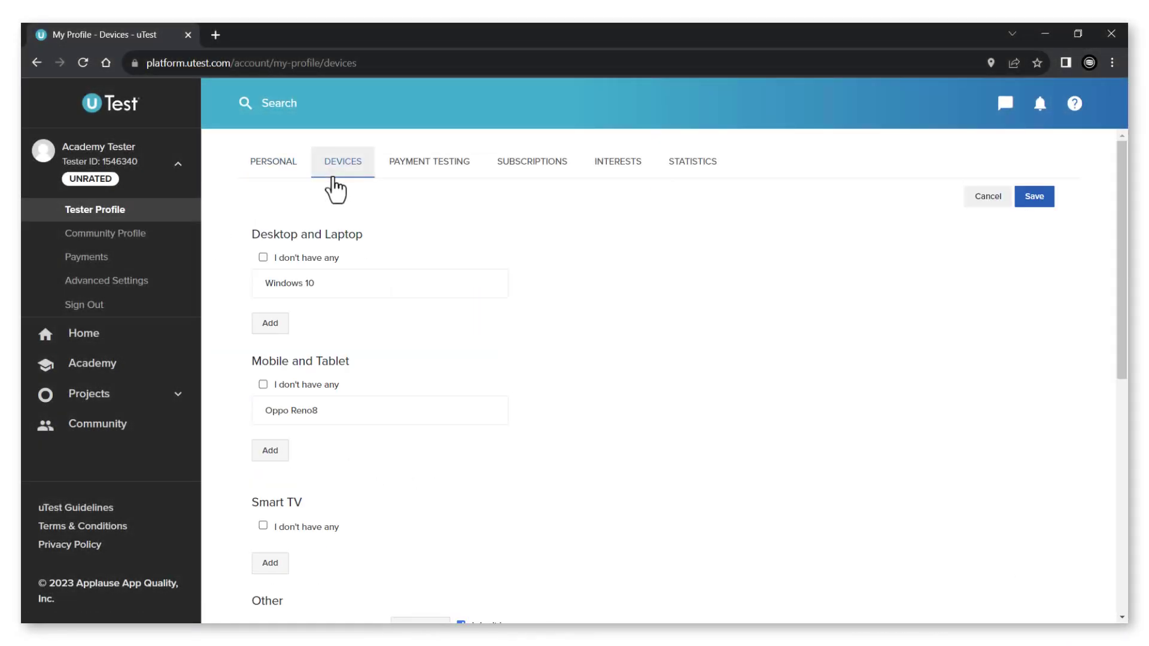
scroll(335, 190, down, 2)
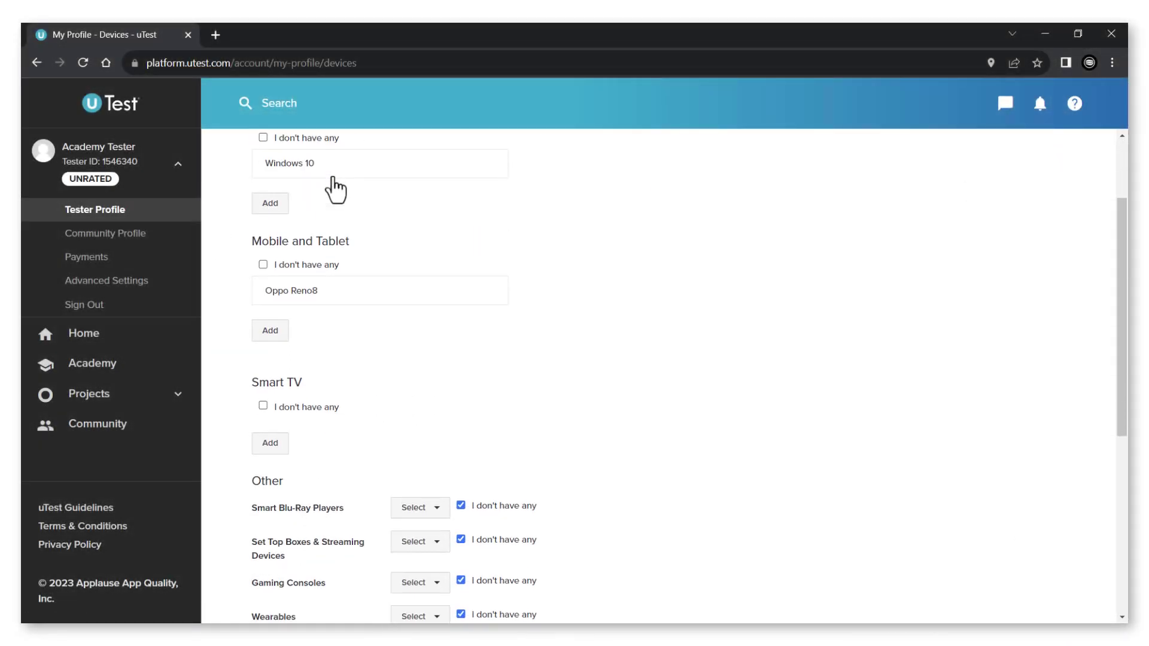
scroll(335, 190, down, 2)
scroll(335, 190, down, 2)
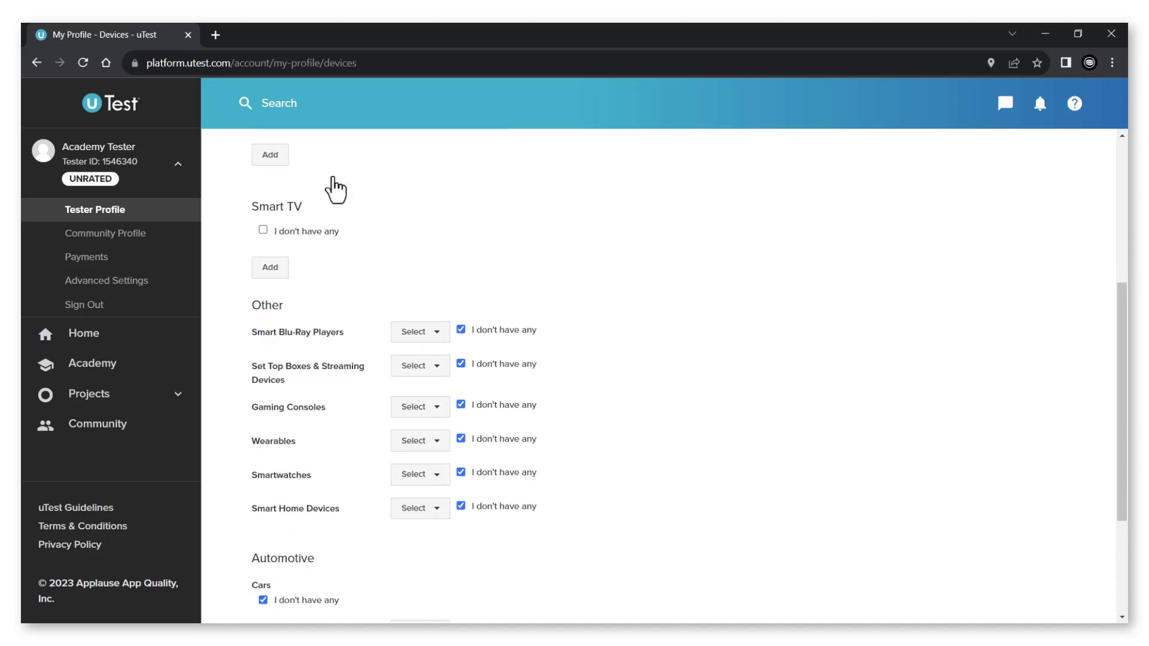
scroll(335, 190, down, 2)
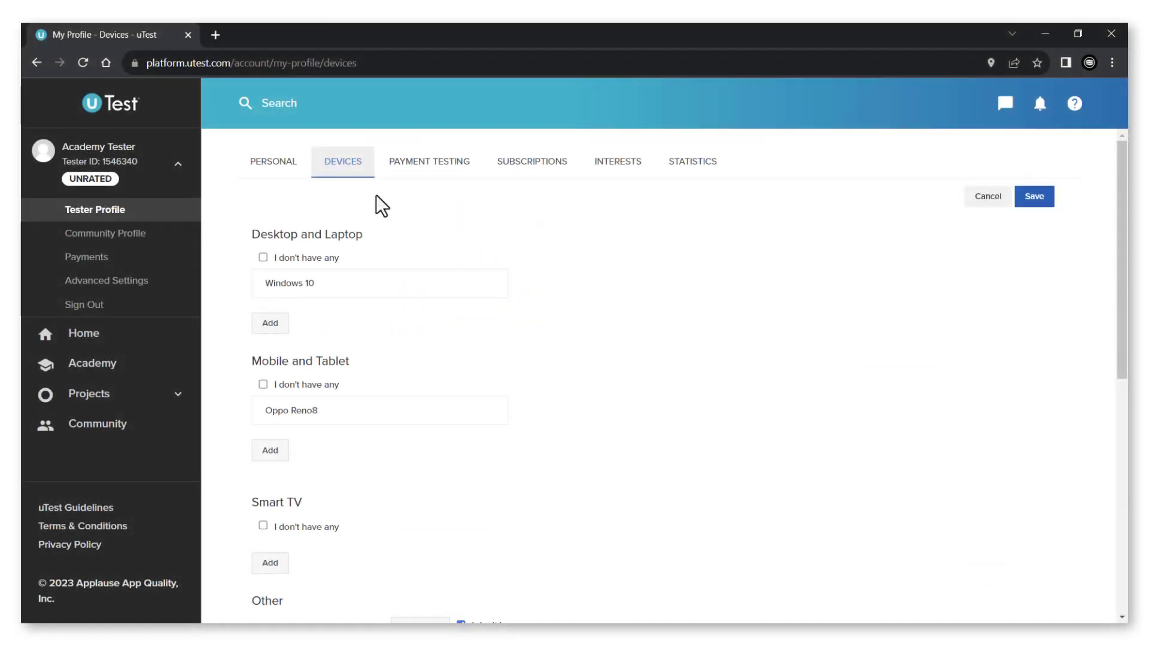
Review the Payment Testing questions on e-wallets, mobile wallets, refunds and passive payment testing
click(431, 180)
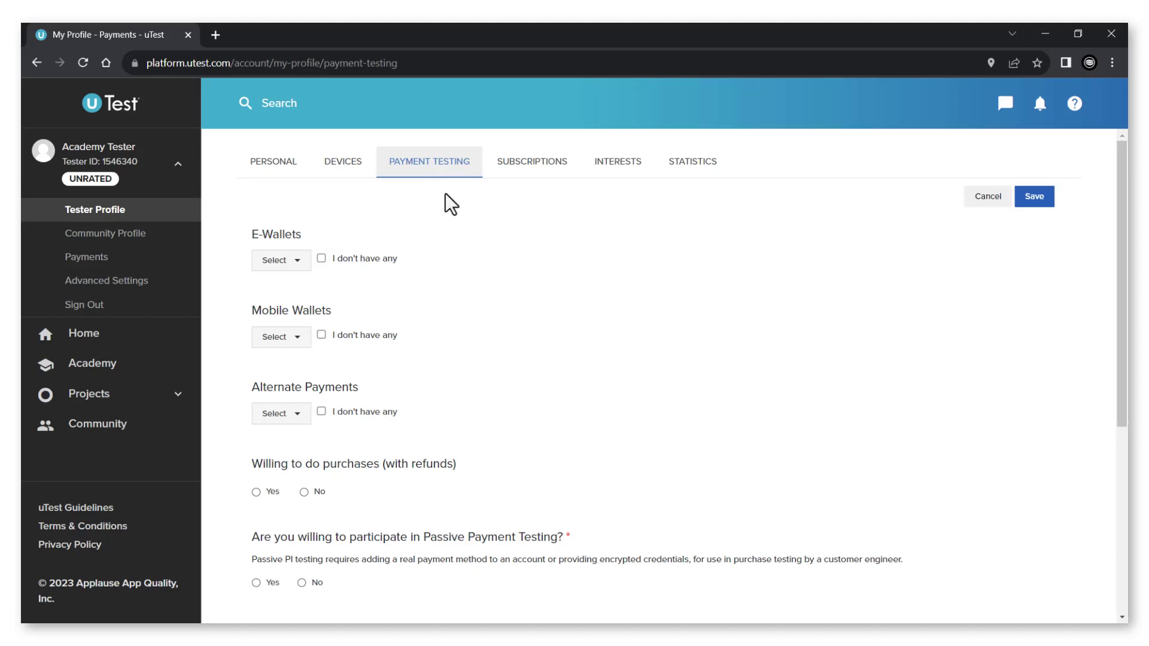
scroll(445, 193, down, 2)
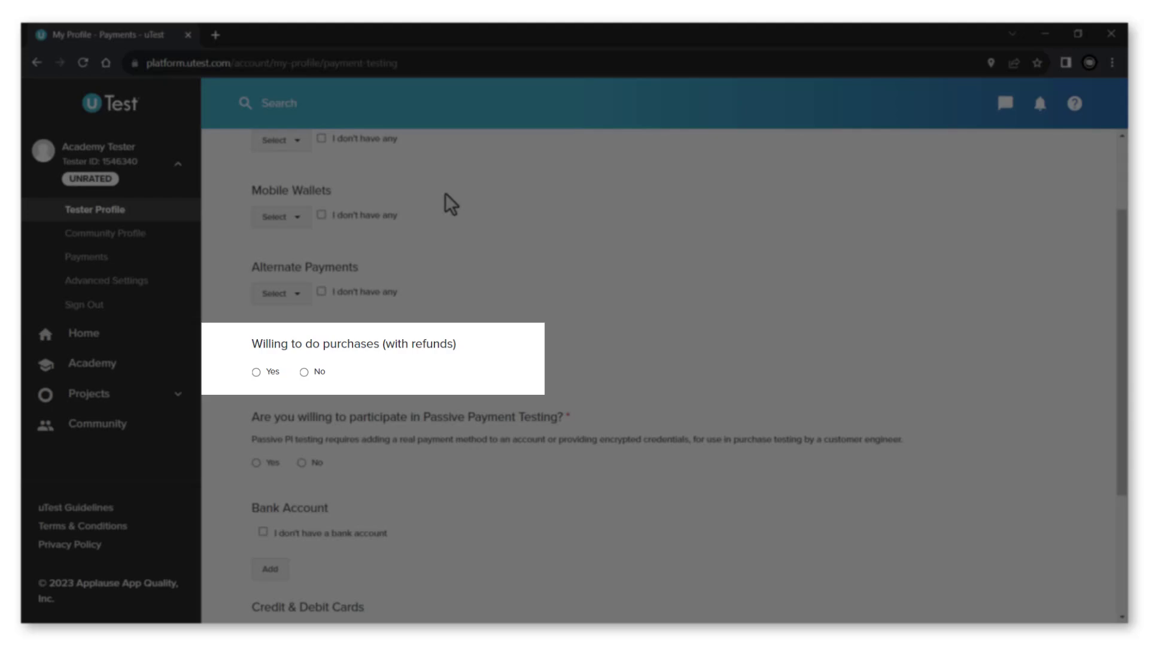
scroll(445, 193, down, 2)
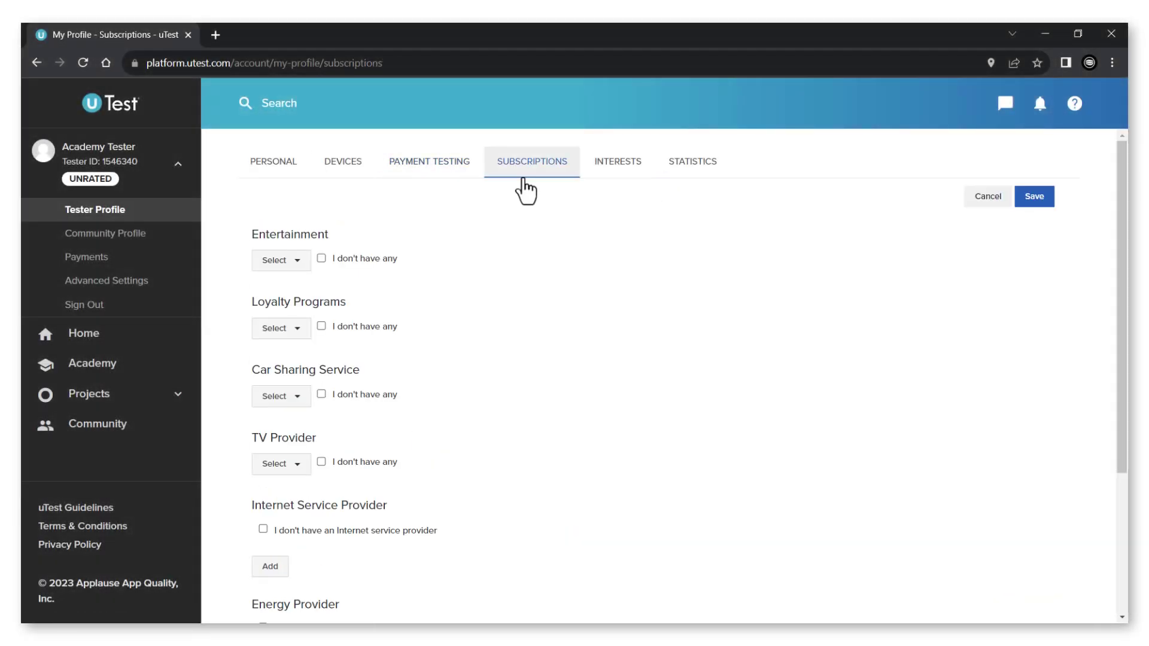
Look through the Interests questions, then view the testing statistics and history
scroll(518, 210, down, 2)
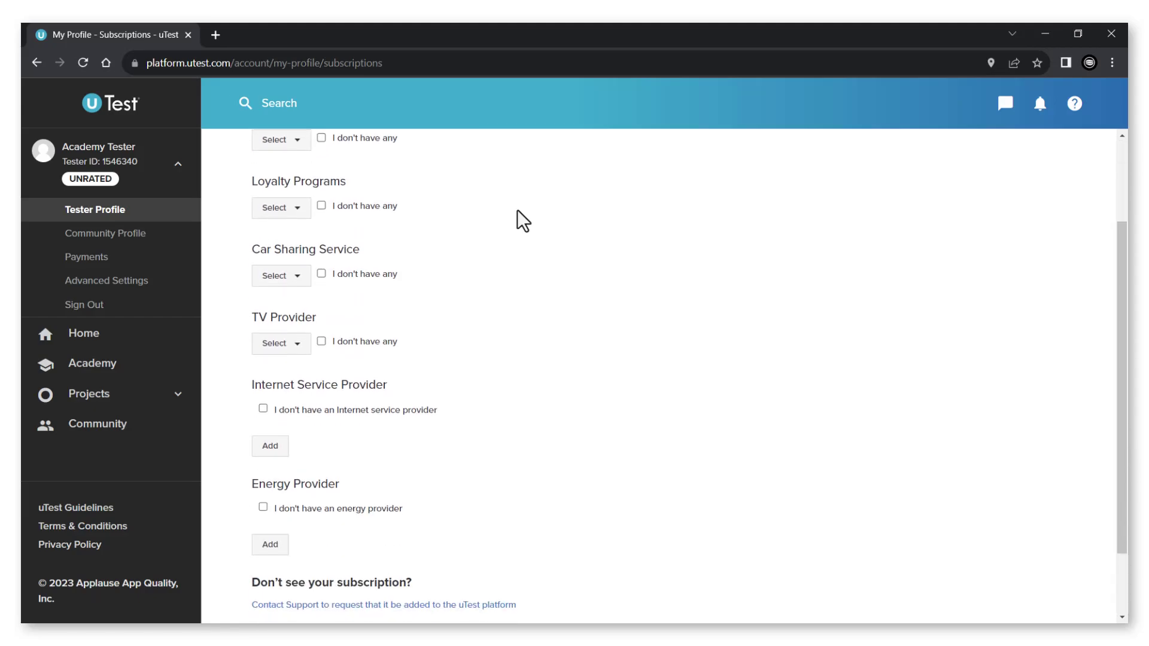
scroll(518, 210, down, 2)
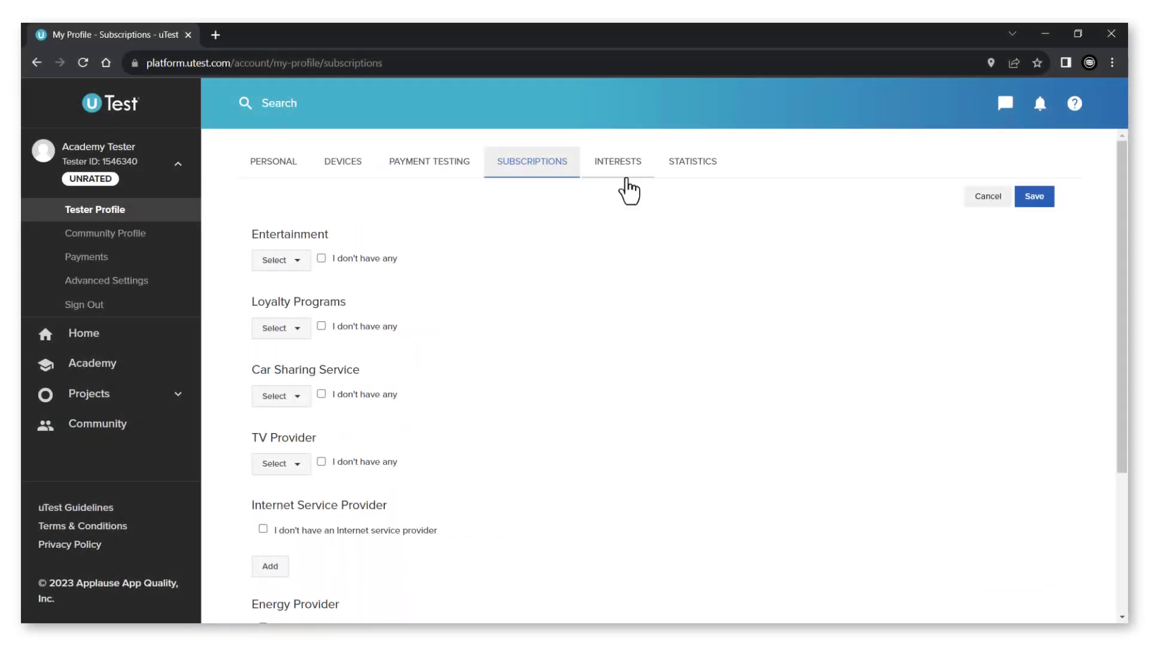
click(626, 179)
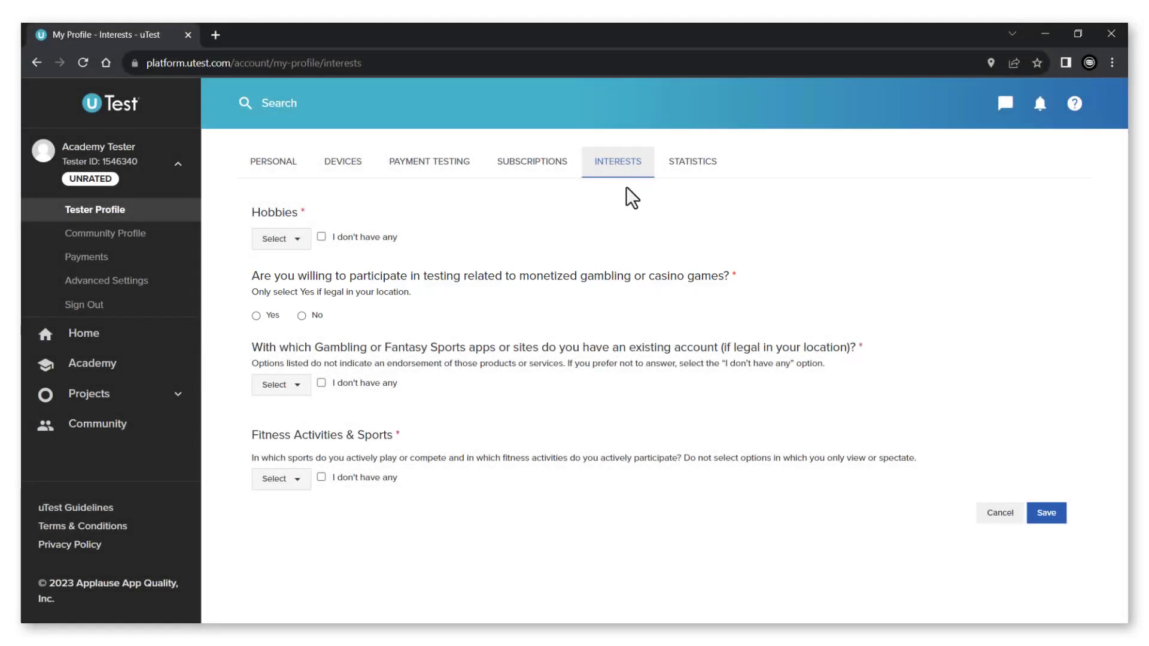
click(675, 171)
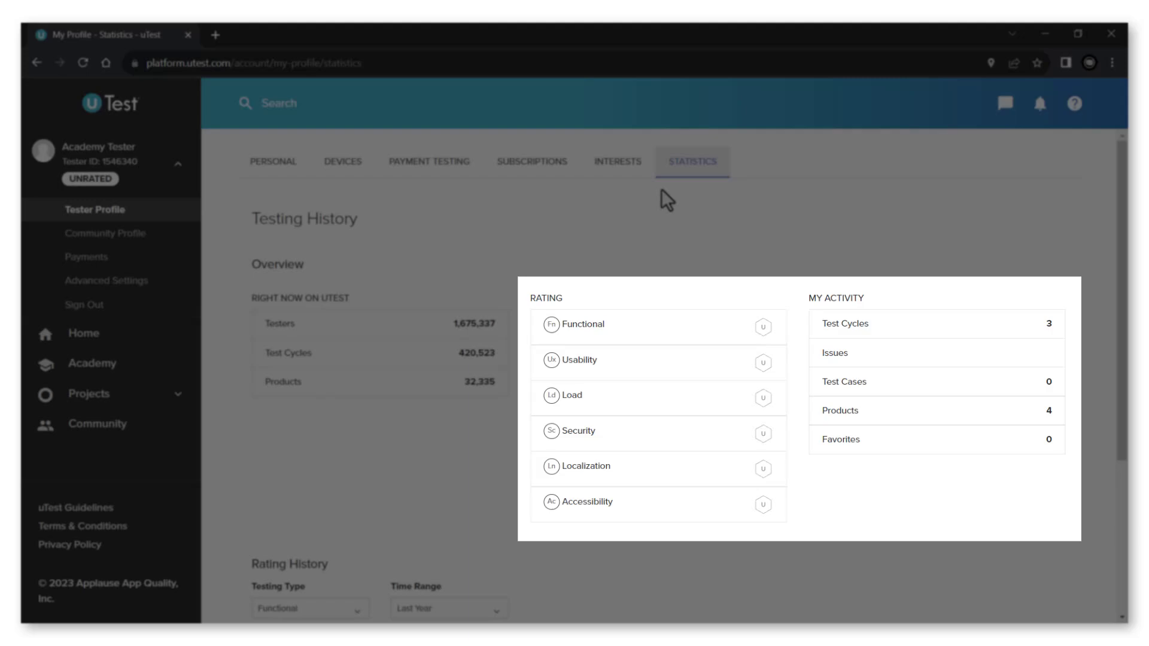
Scroll the Statistics tab down to the ratings and My Activity counts
scroll(661, 191, down, 4)
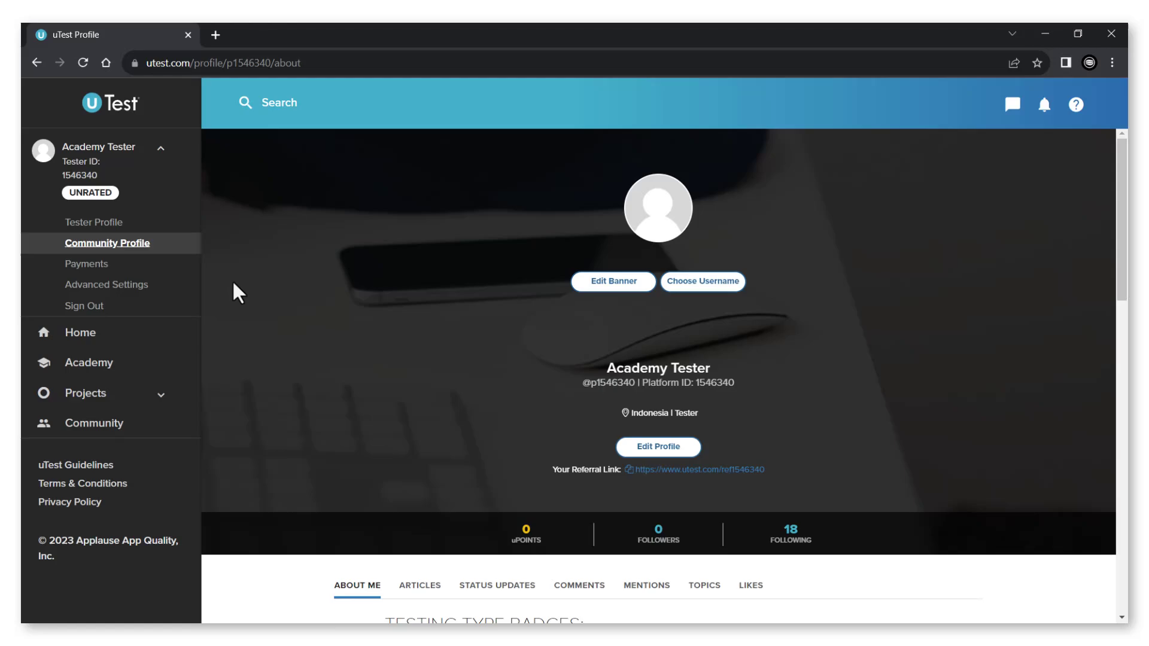
scroll(233, 284, down, 4)
scroll(238, 294, down, 2)
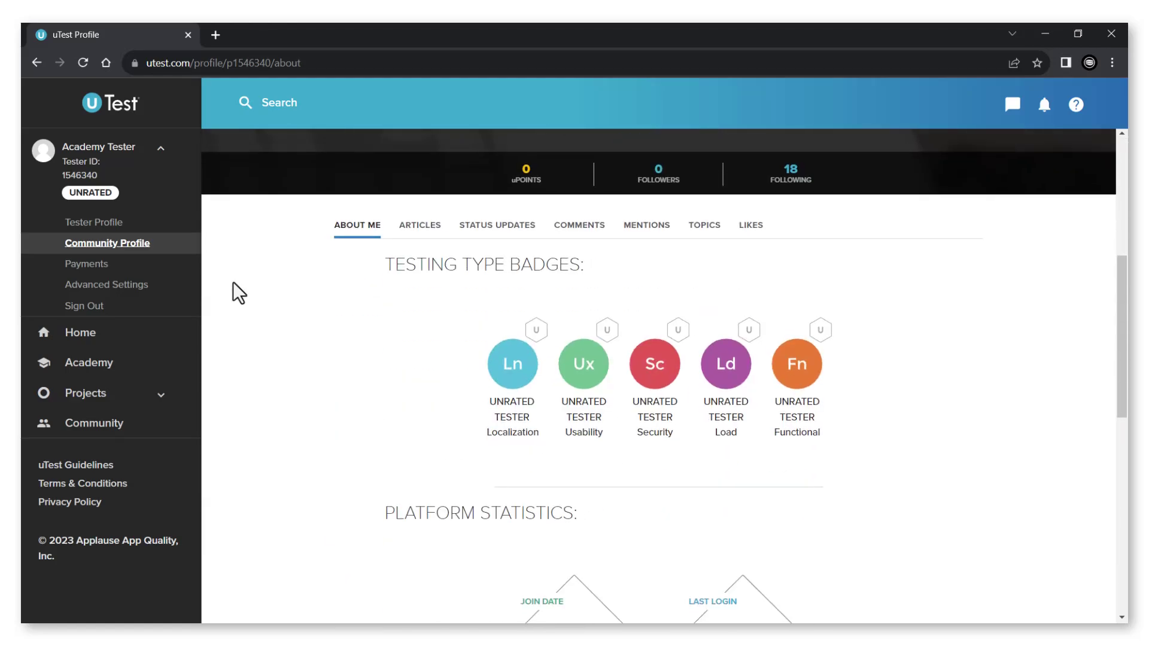
scroll(234, 284, down, 4)
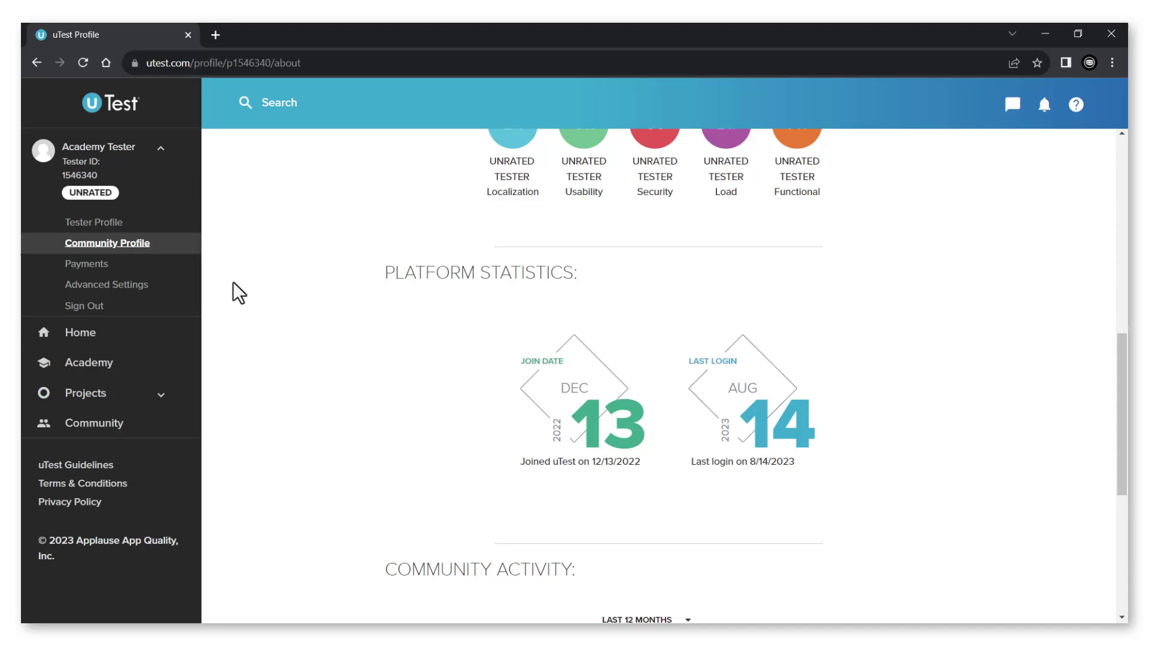
scroll(232, 281, down, 6)
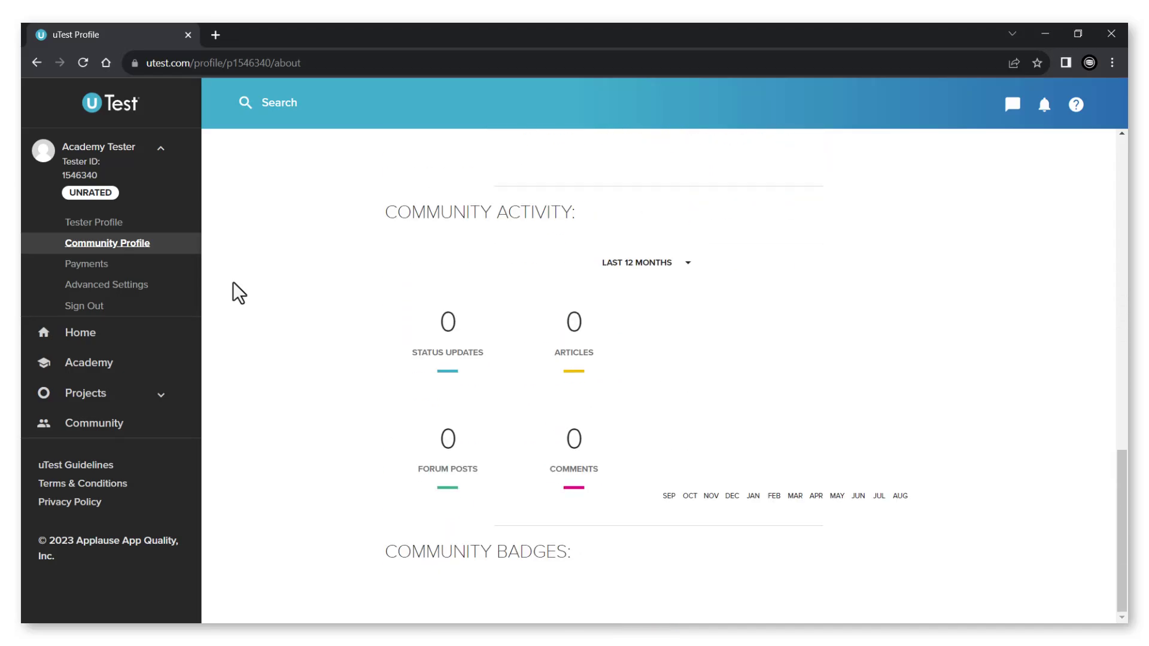
scroll(232, 282, up, 10)
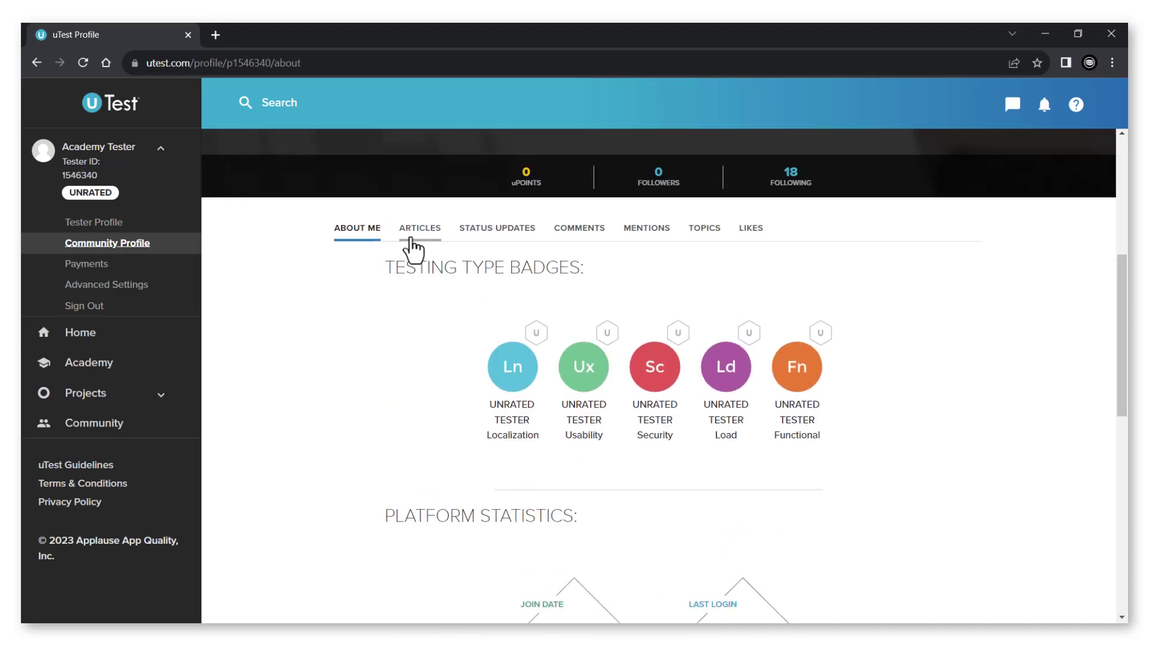
Browse the community profile's Articles, Status Updates, Comments, Mentions, Topics and Likes tabs
click(412, 251)
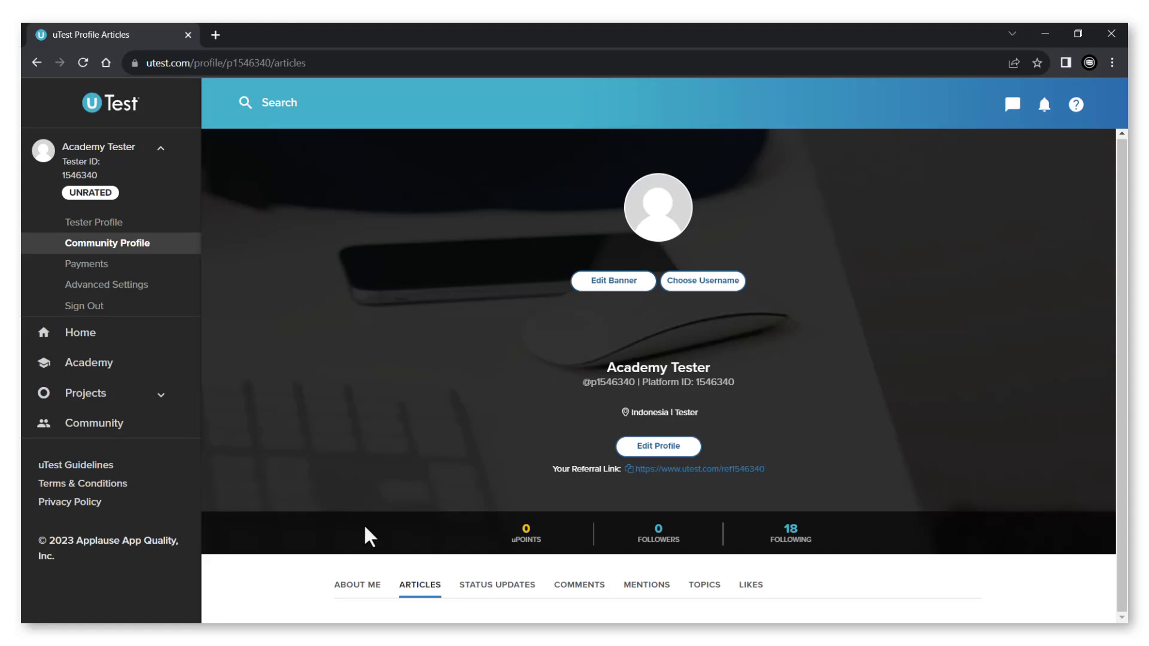
click(479, 587)
click(578, 590)
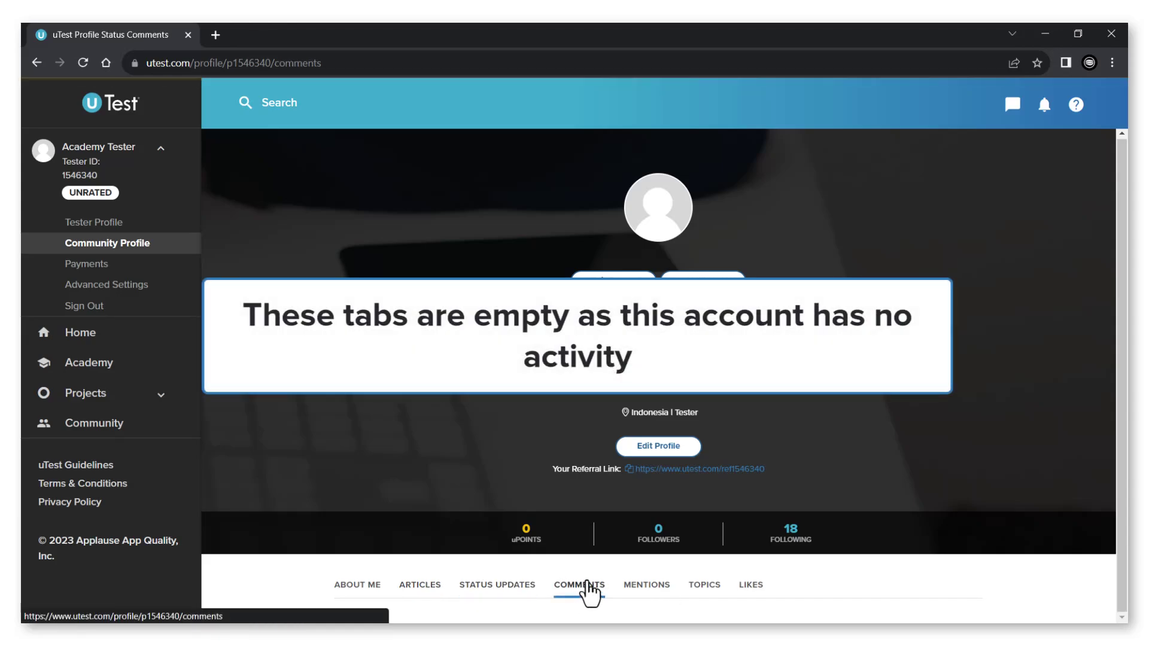
click(636, 590)
click(697, 593)
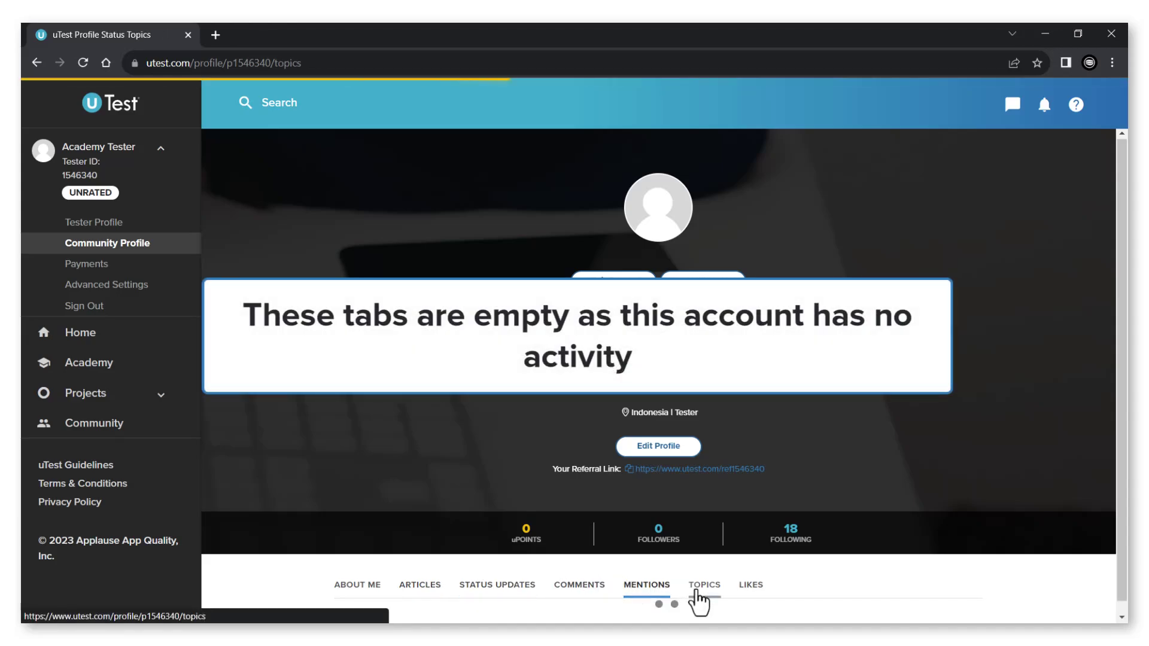
click(745, 589)
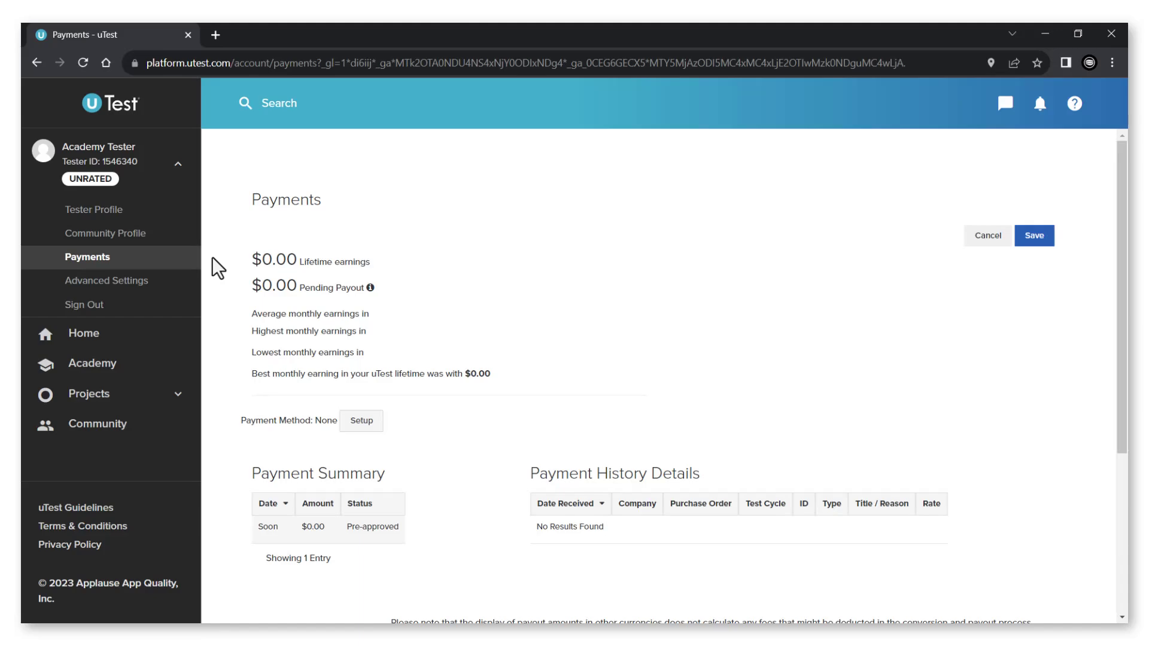
Start setting up a payment method from the Payments page
click(363, 426)
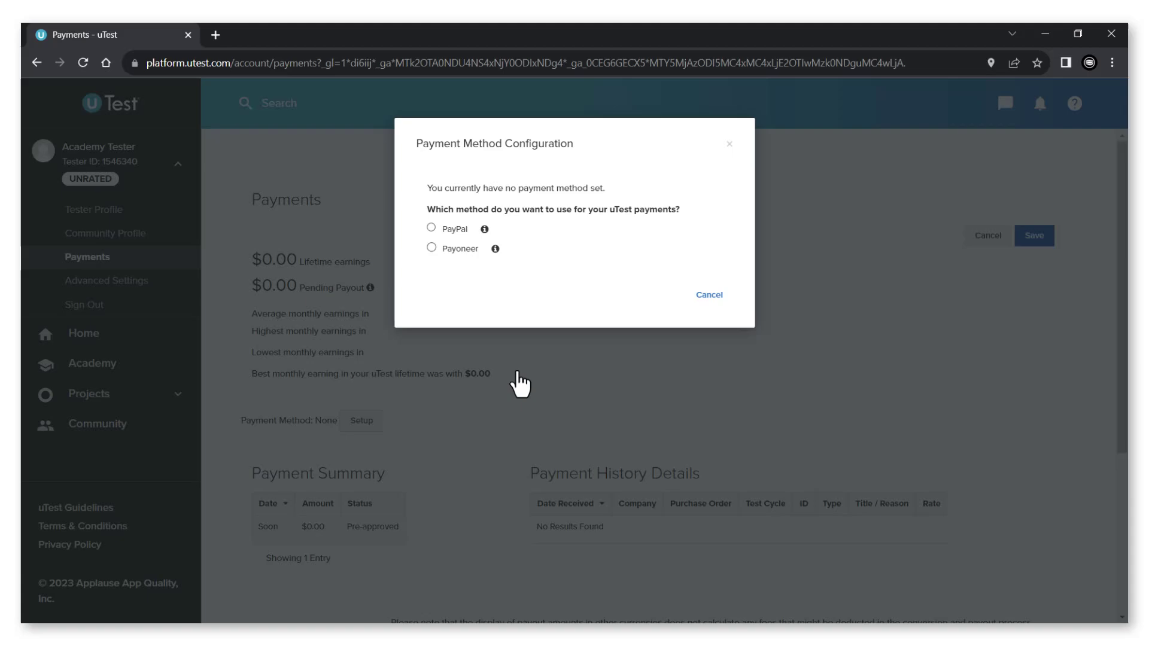
Dismiss the payment method dialog without choosing PayPal or Payoneer
click(693, 313)
scroll(695, 308, down, 4)
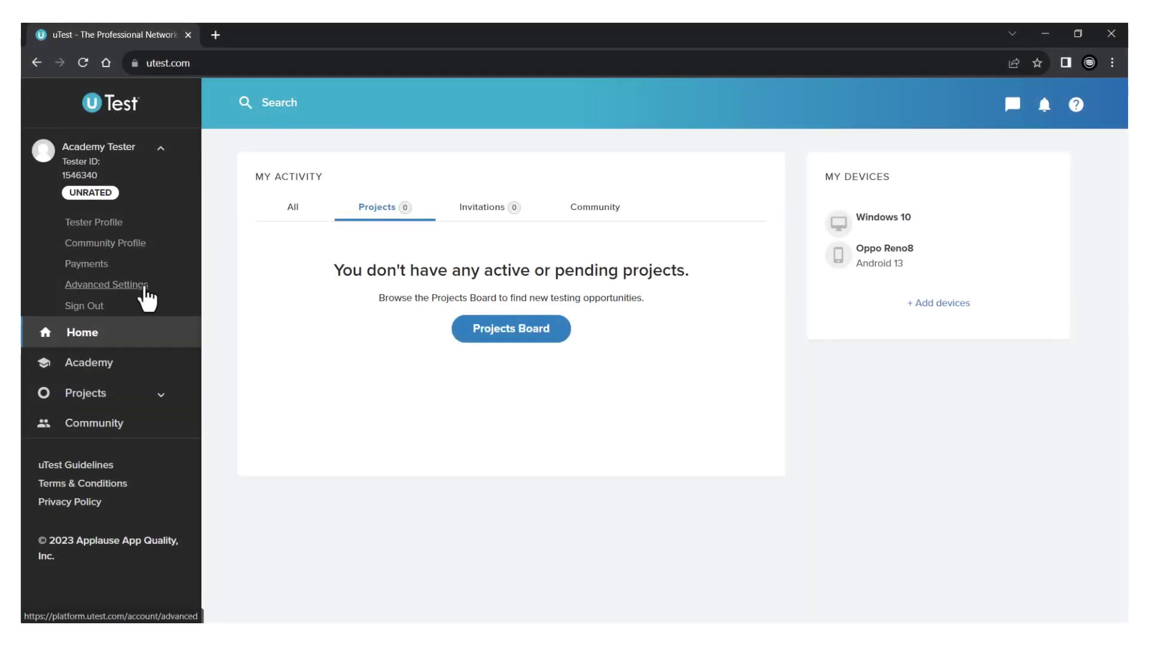
Review the Advanced Settings email preferences, then sign out of uTest
click(162, 283)
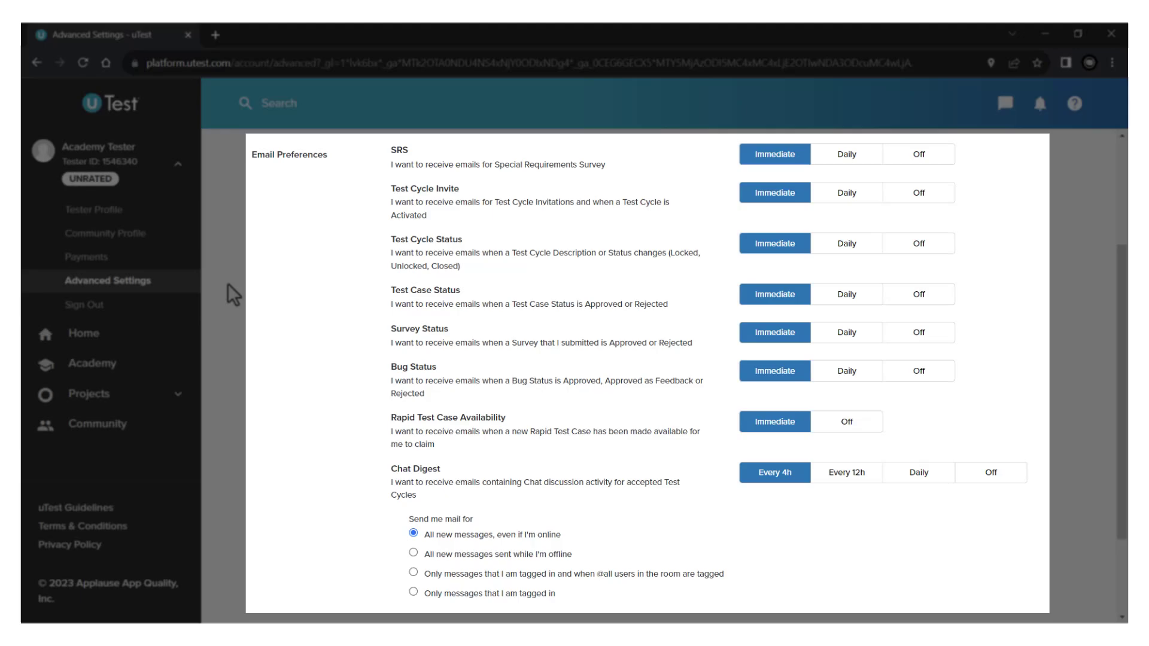
scroll(227, 282, down, 1)
scroll(227, 284, down, 1)
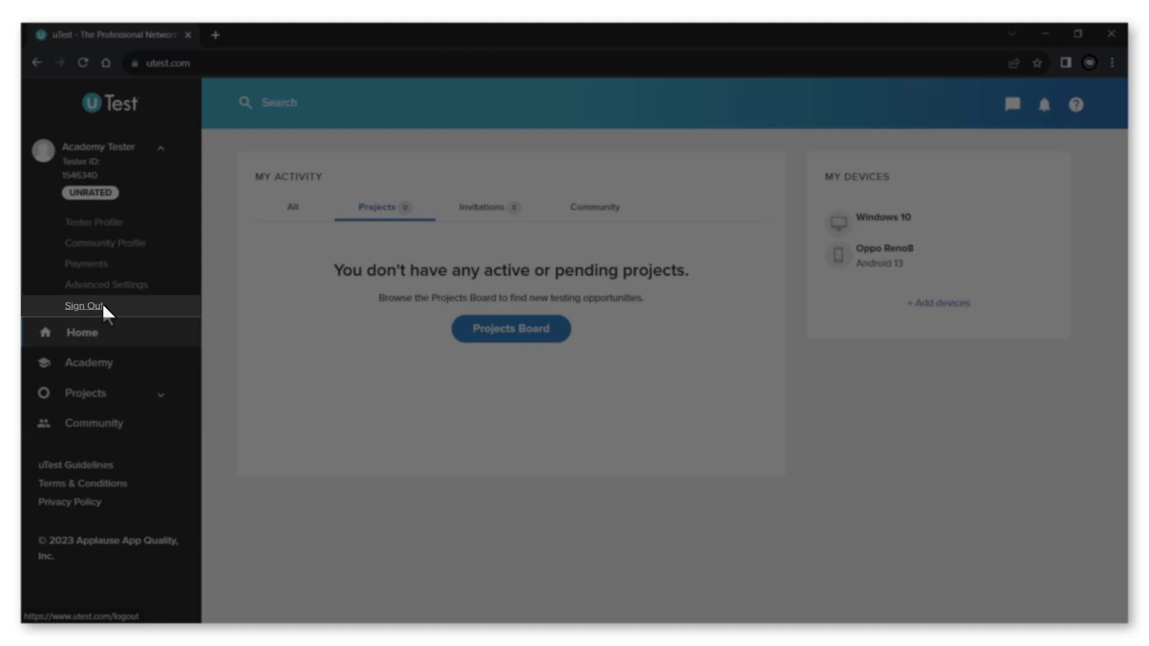
click(103, 306)
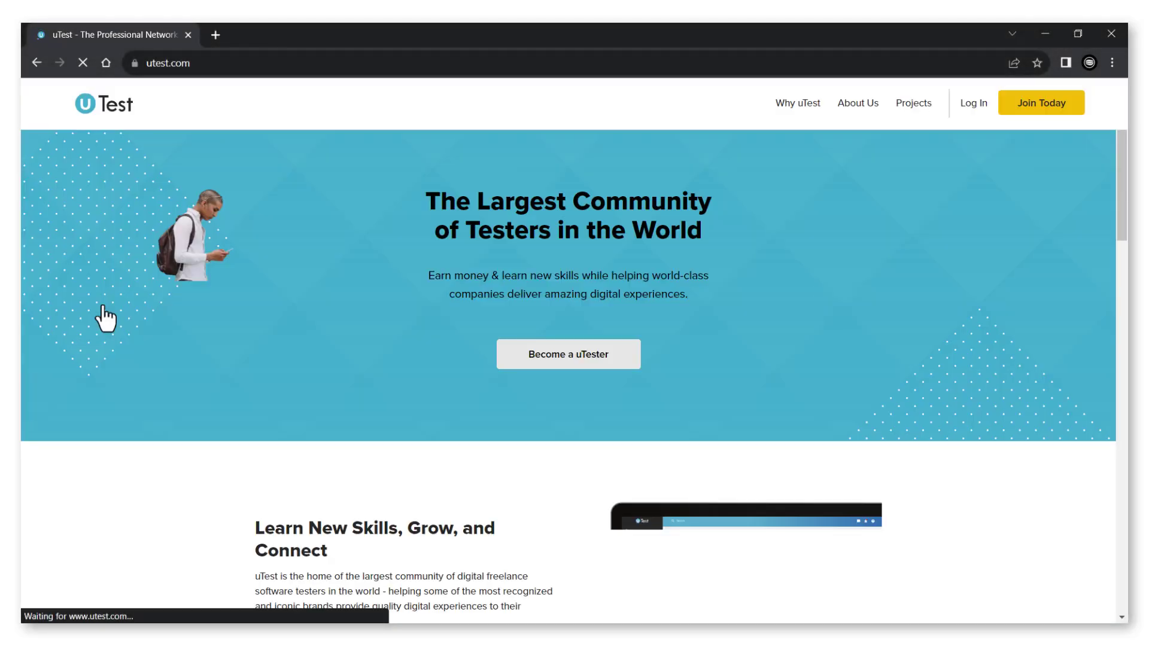